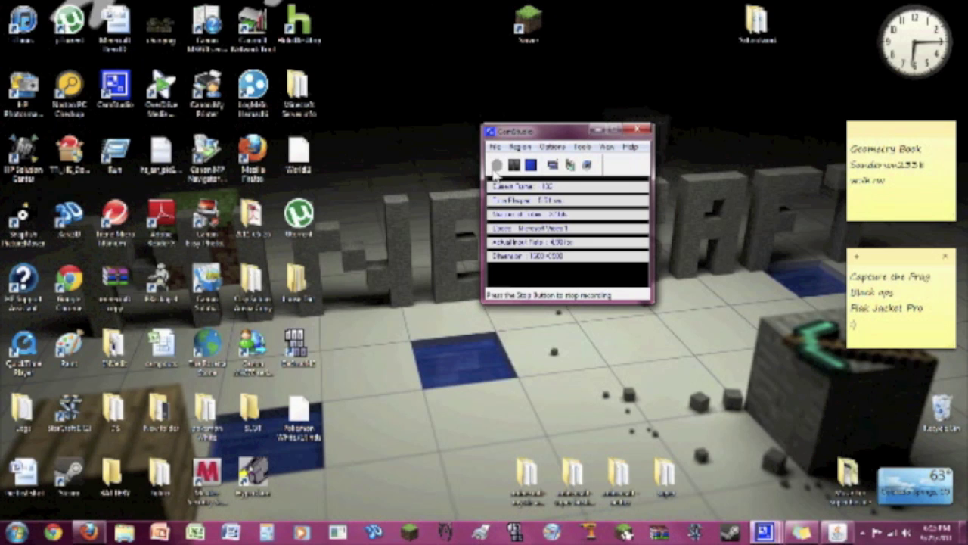
# Open the Start menu, dismiss it, then reopen it showing Control Panel
pyautogui.click(16, 533)
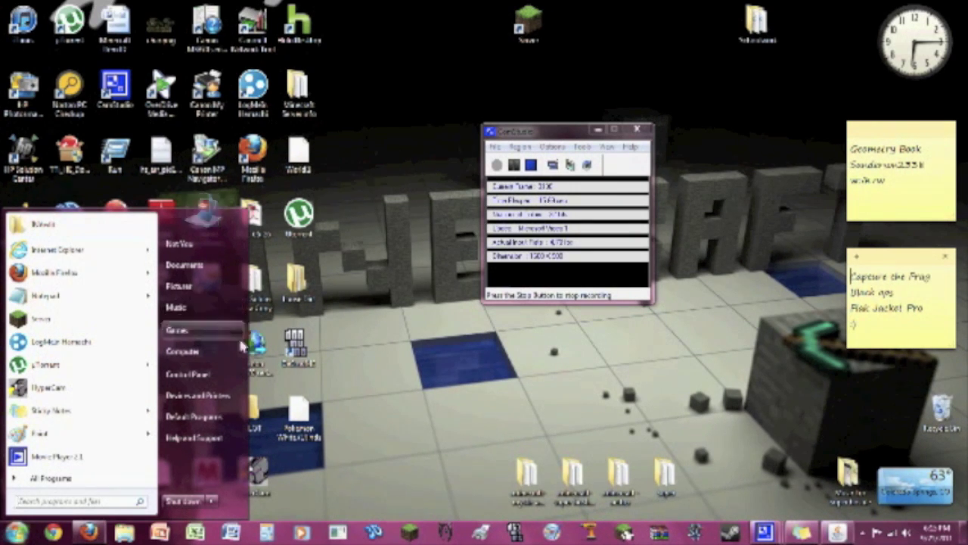
pyautogui.click(435, 369)
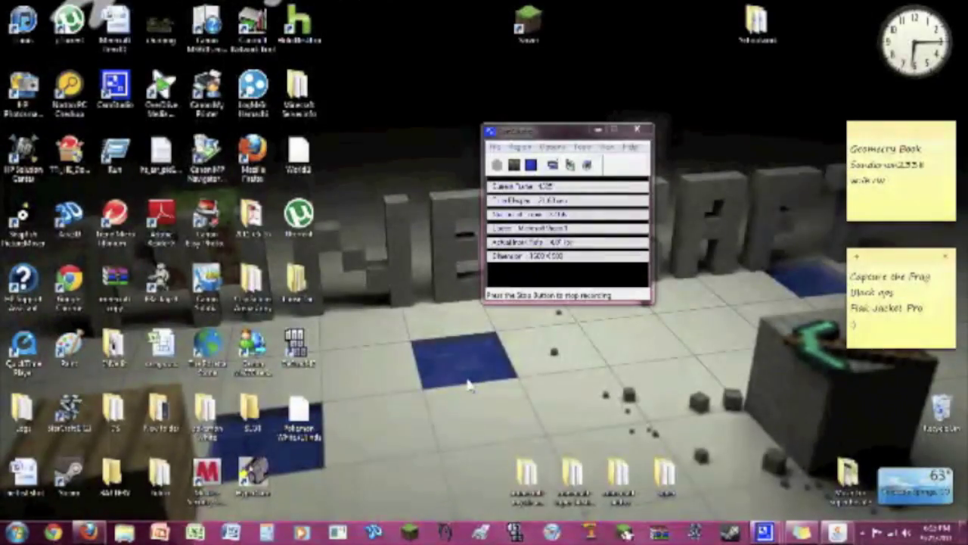
pyautogui.click(16, 532)
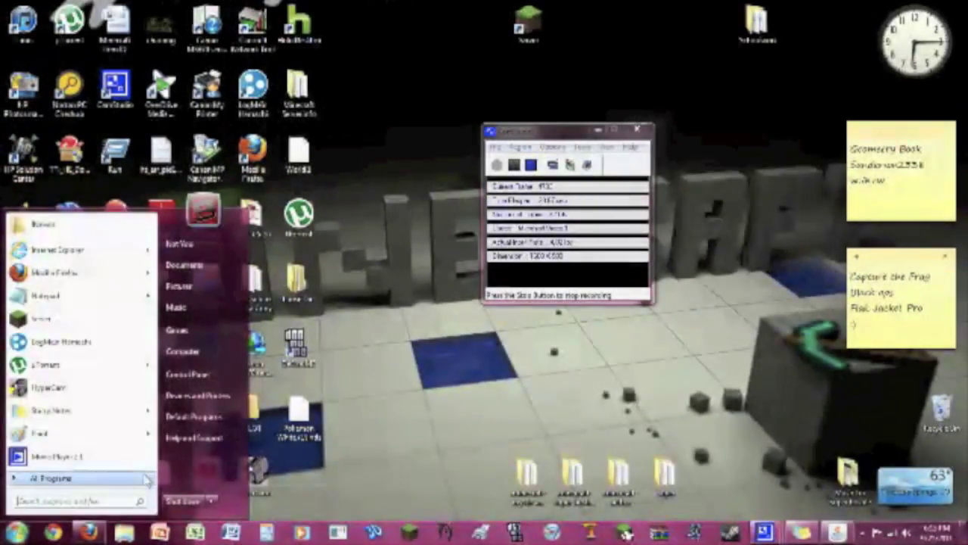
# Go to Control Panel > System and Security > Windows Firewall, checking the on/off page without changes
pyautogui.click(189, 376)
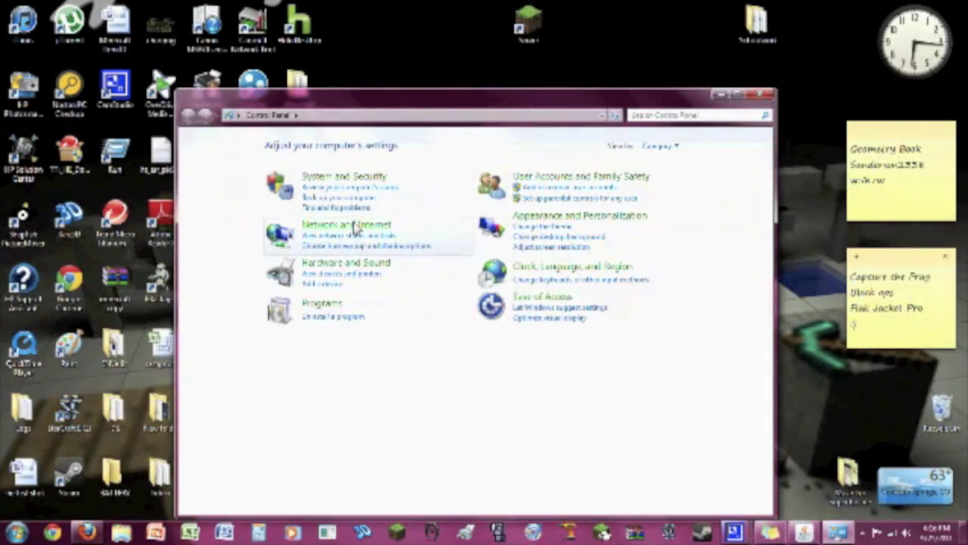
pyautogui.click(338, 177)
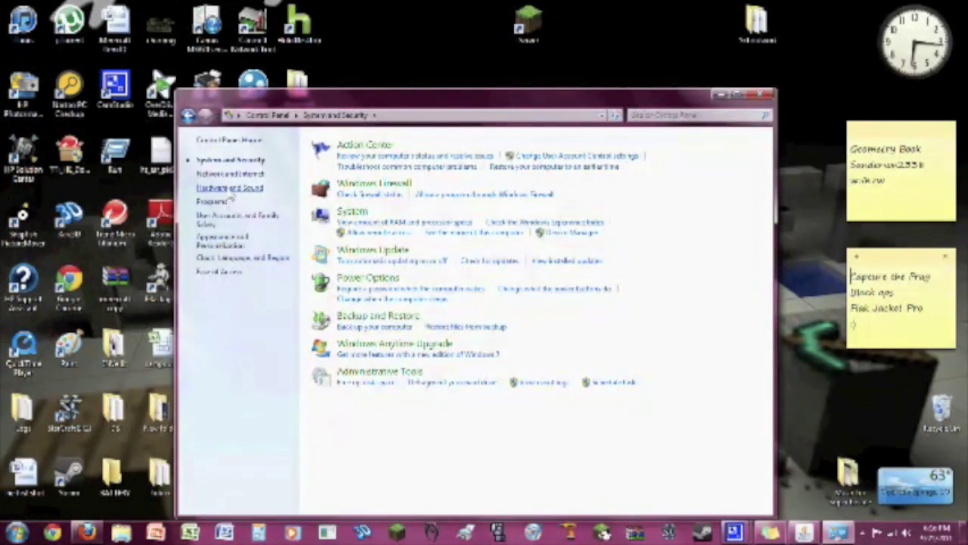
pyautogui.click(352, 186)
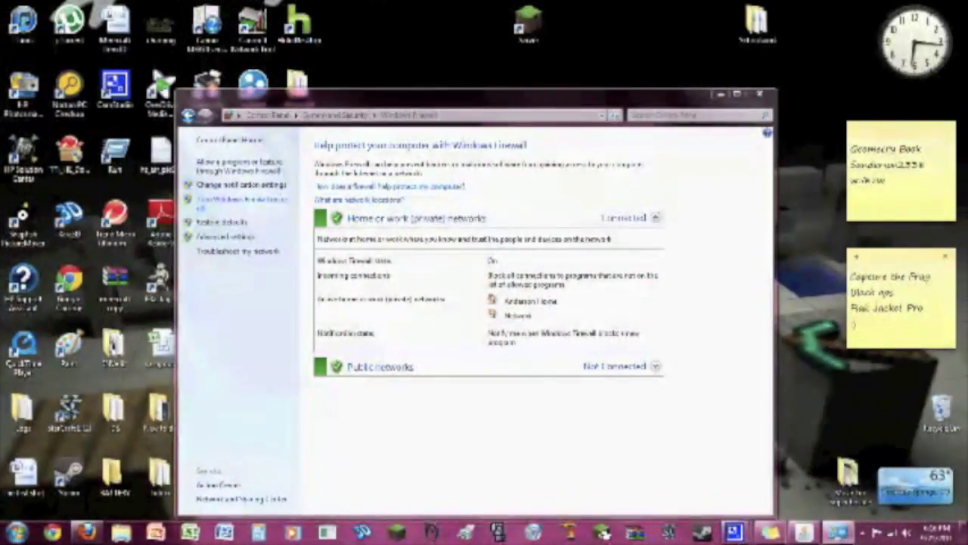
pyautogui.click(248, 202)
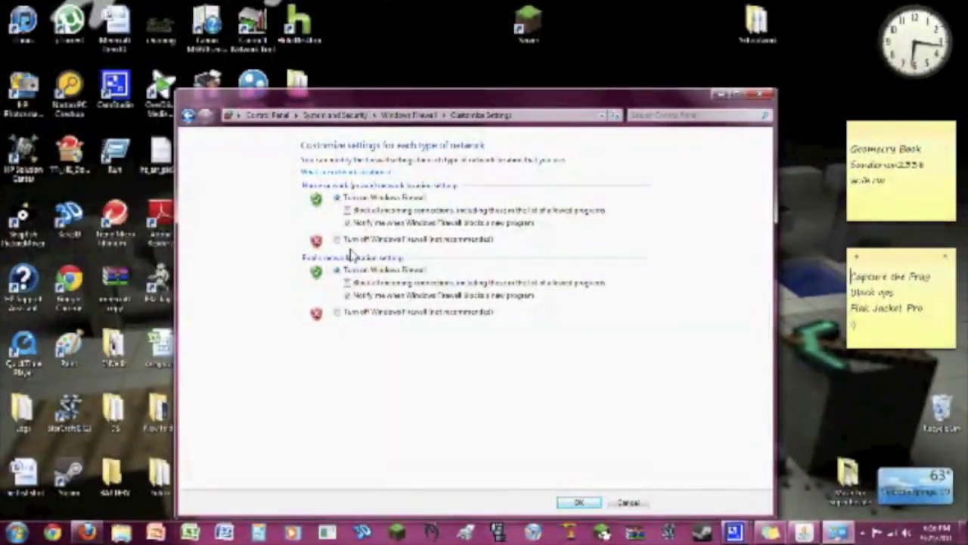
pyautogui.click(628, 503)
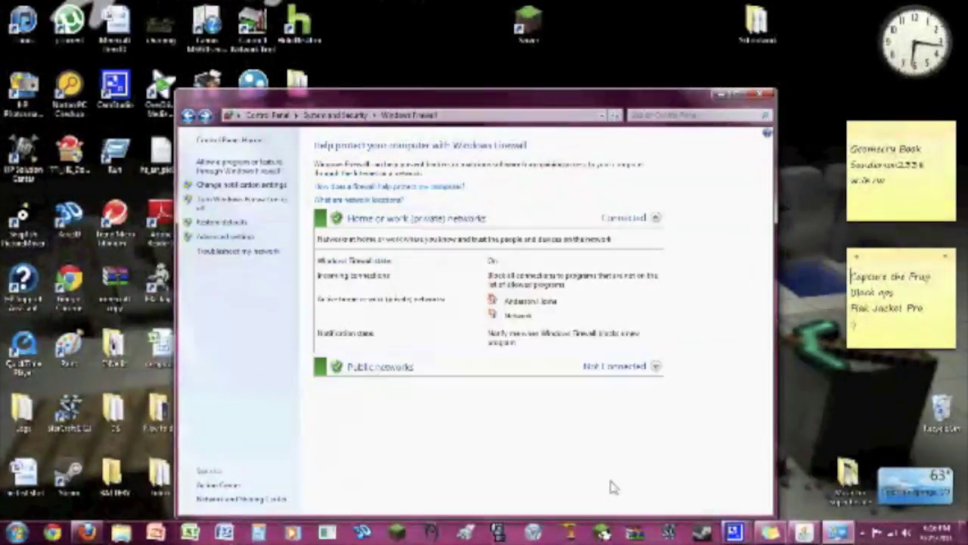
# Open the advanced firewall settings, show Inbound Rules, and launch the New Inbound Rule wizard
pyautogui.click(225, 237)
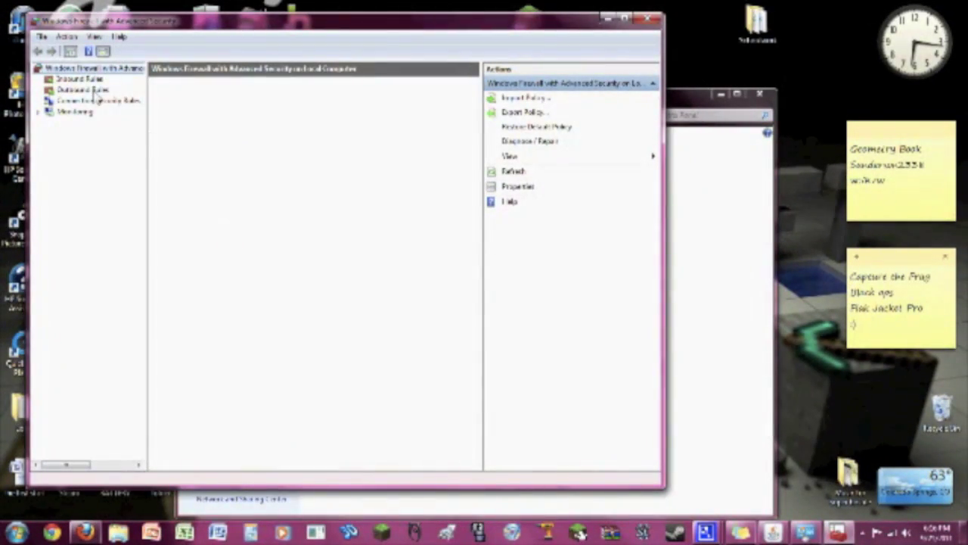
pyautogui.click(76, 90)
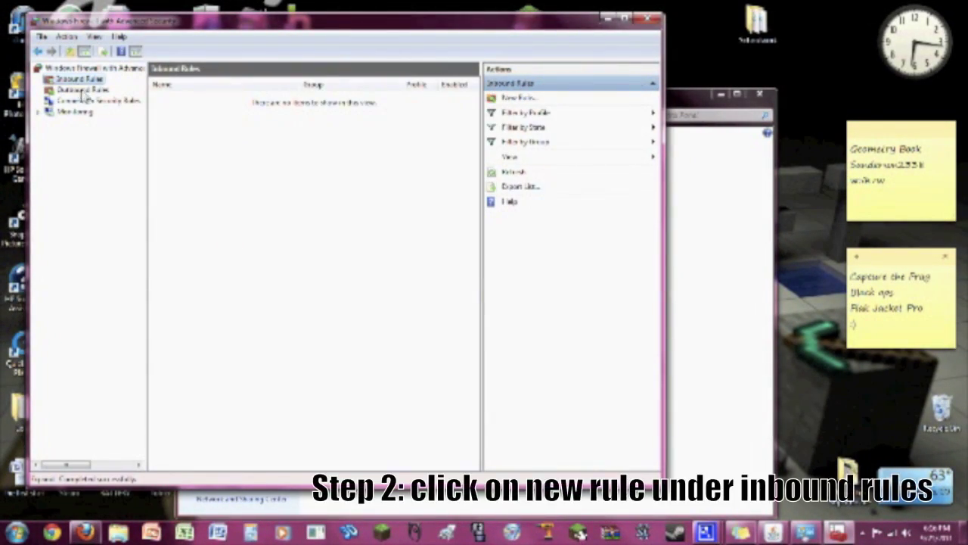
pyautogui.click(72, 79)
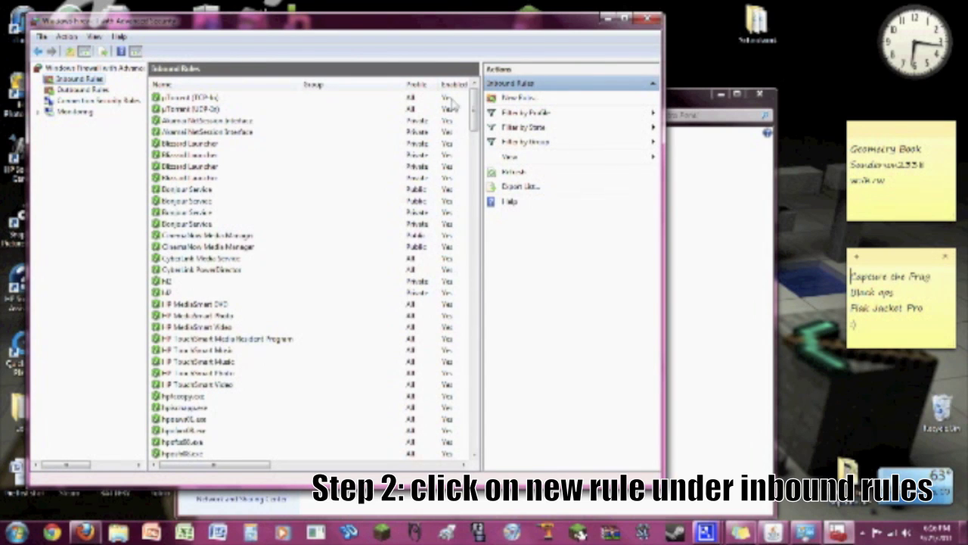
pyautogui.click(516, 99)
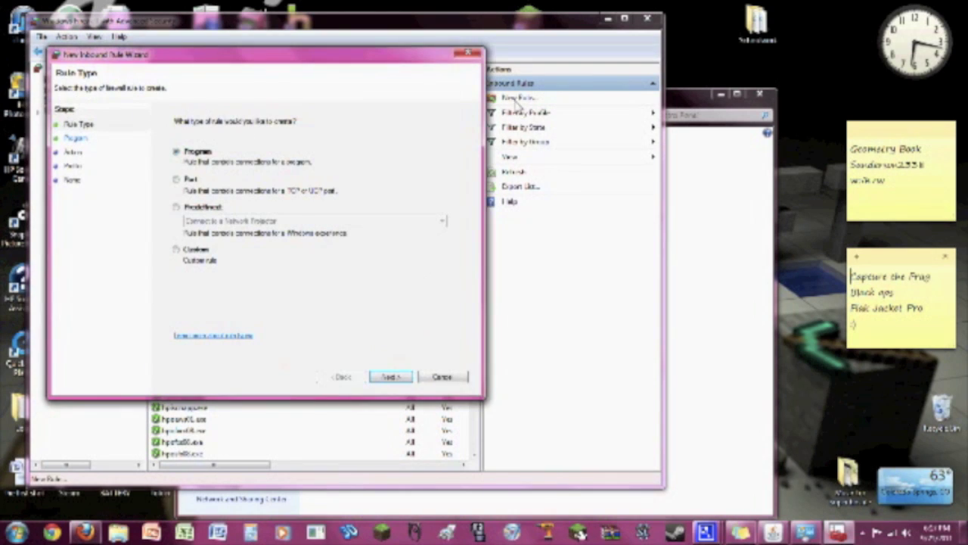
# Create an inbound port rule allowing local port 25565 on all profiles, named 'Minecraft server'
pyautogui.click(177, 180)
pyautogui.click(389, 378)
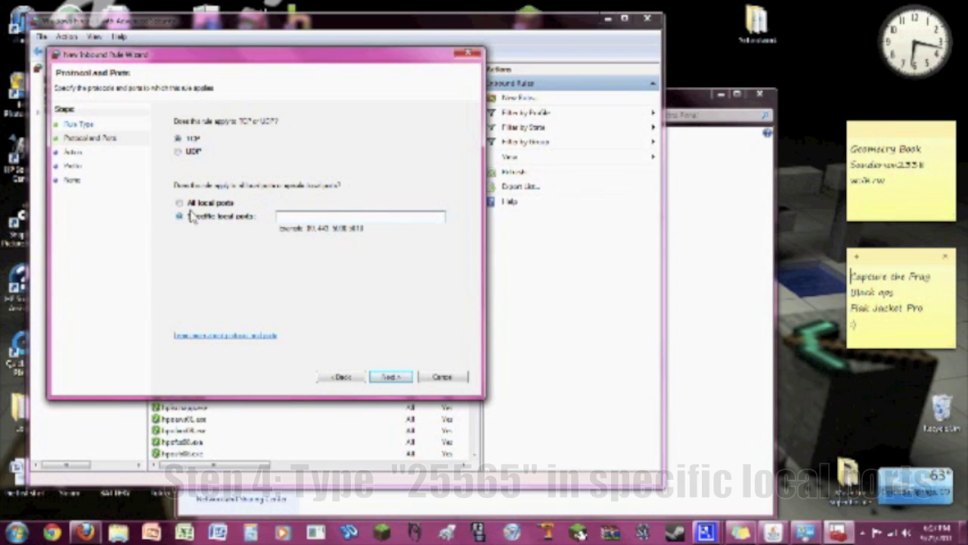
pyautogui.click(282, 220)
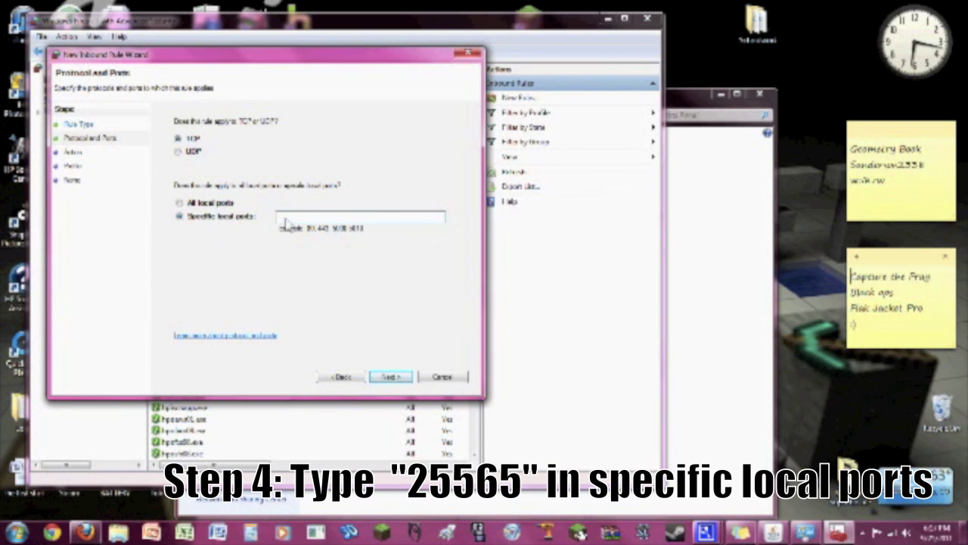
pyautogui.write('25565')
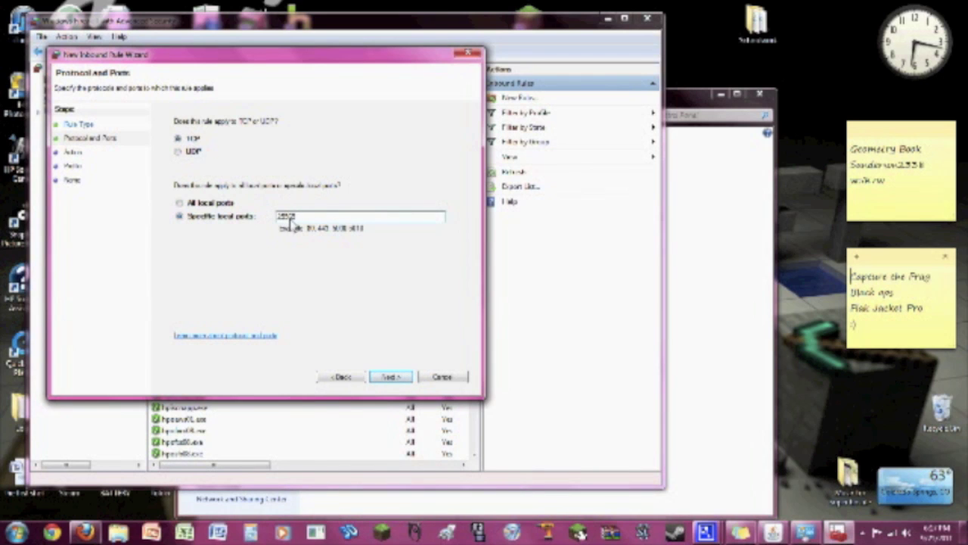
pyautogui.click(396, 378)
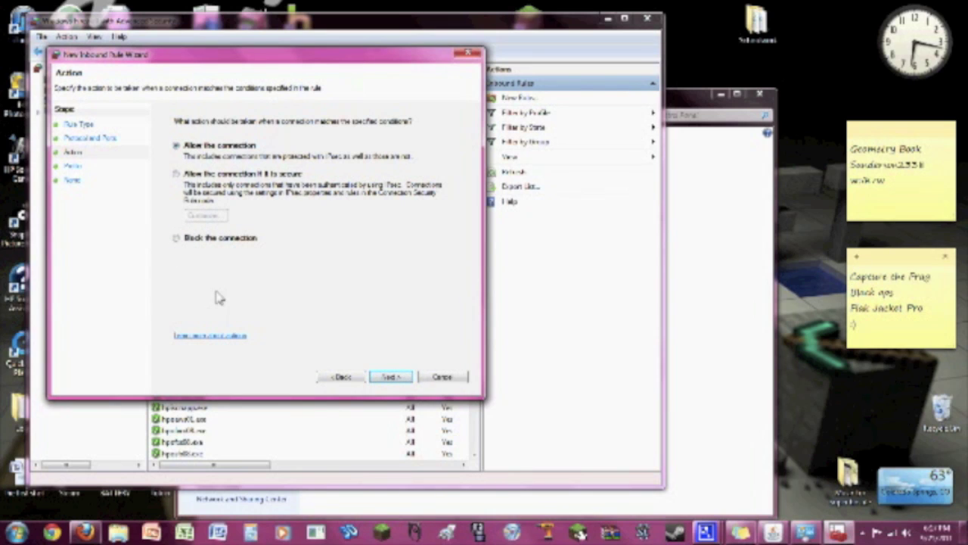
pyautogui.click(390, 376)
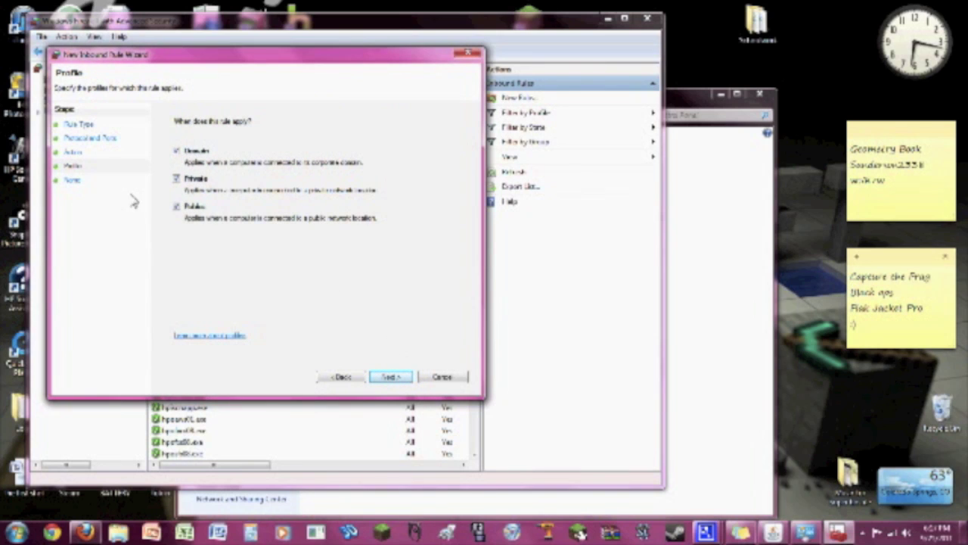
pyautogui.click(402, 376)
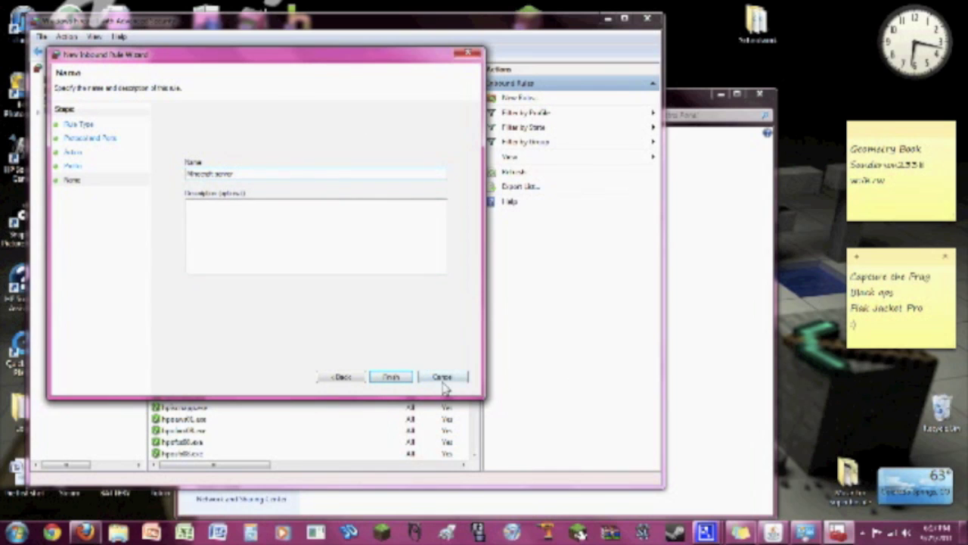
pyautogui.press('Return')
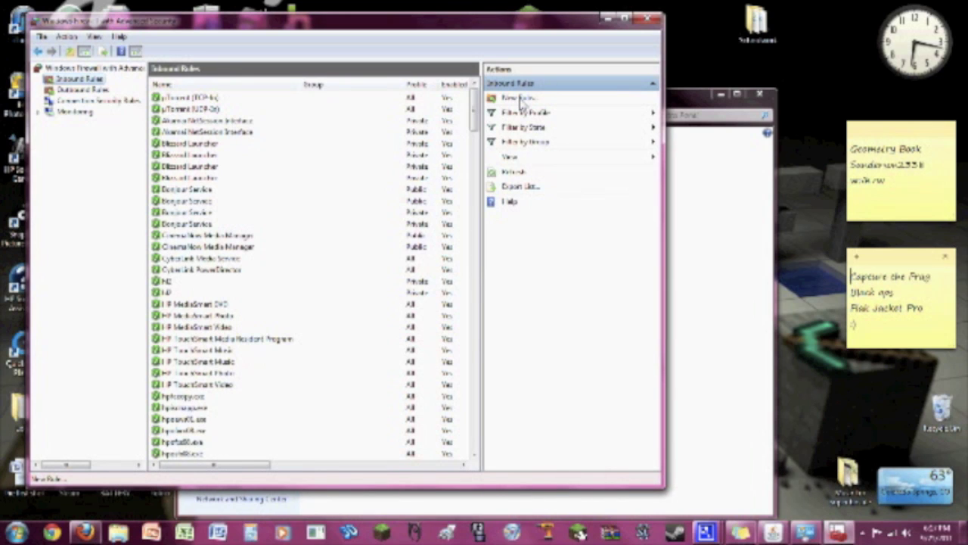
pyautogui.click(75, 89)
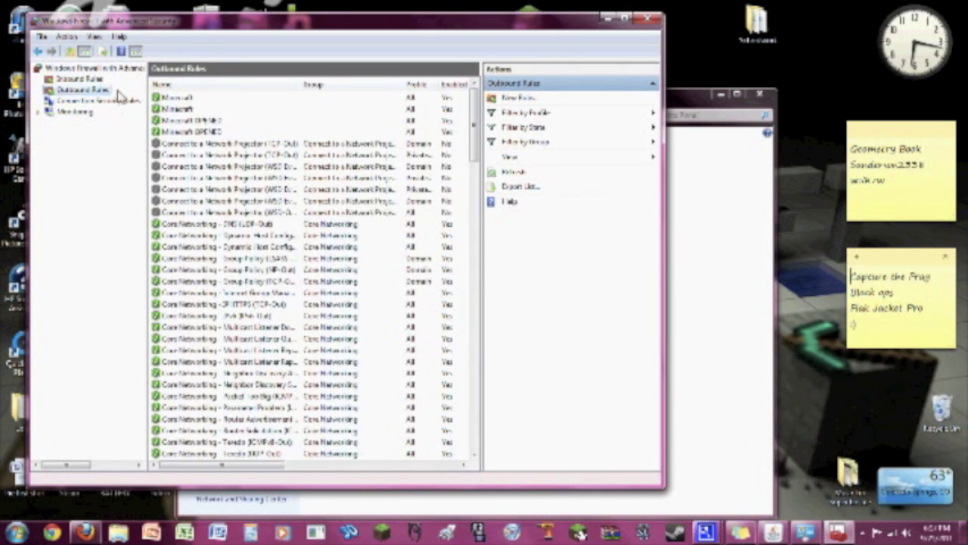
pyautogui.moveTo(477, 117); pyautogui.dragTo(475, 95)
pyautogui.click(217, 120)
pyautogui.click(225, 109)
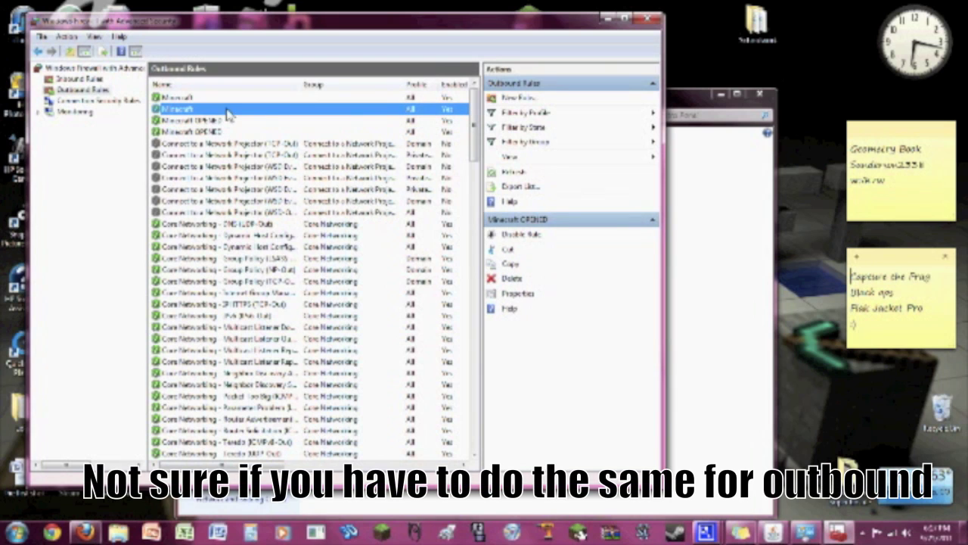
pyautogui.click(273, 120)
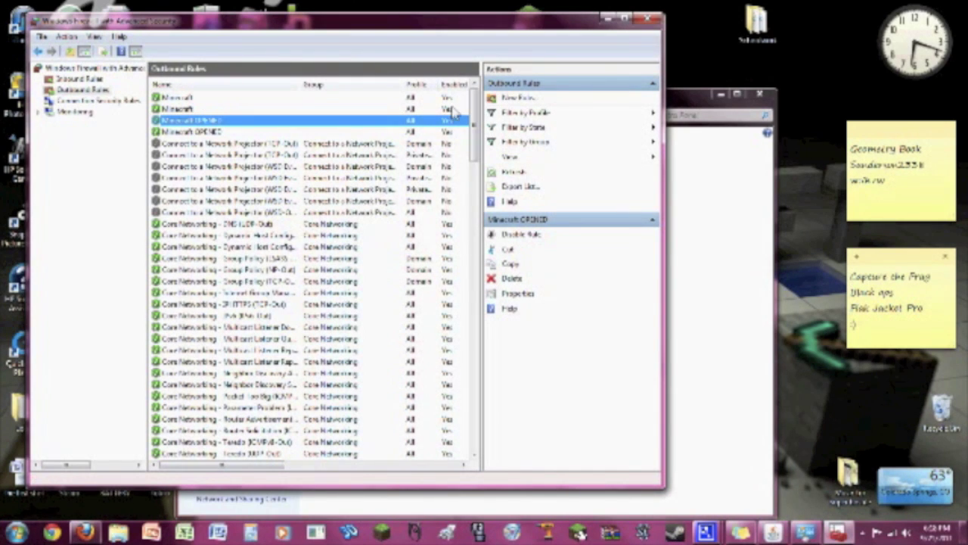
pyautogui.click(79, 79)
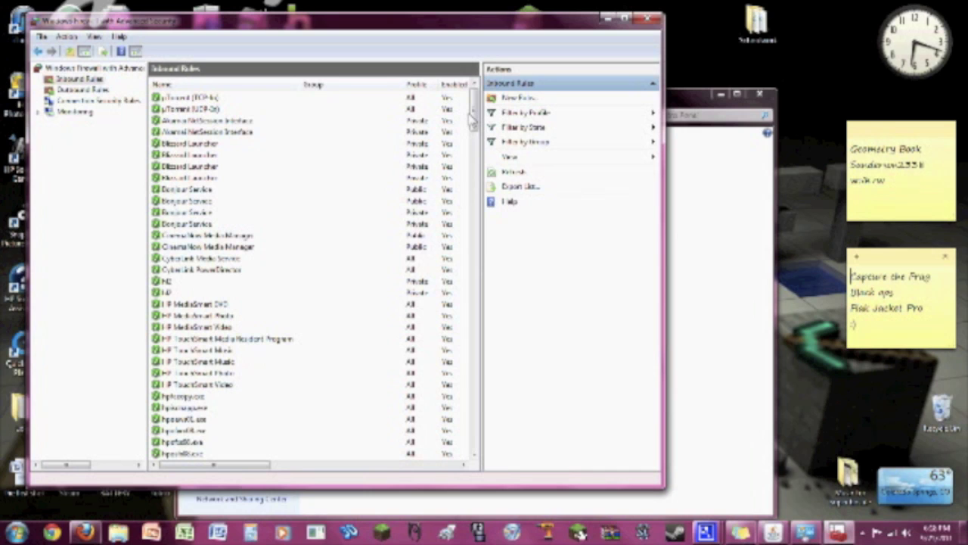
pyautogui.moveTo(472, 119)
pyautogui.mouseDown()
pyautogui.moveTo(475, 136)
pyautogui.moveTo(477, 108)
pyautogui.mouseUp()
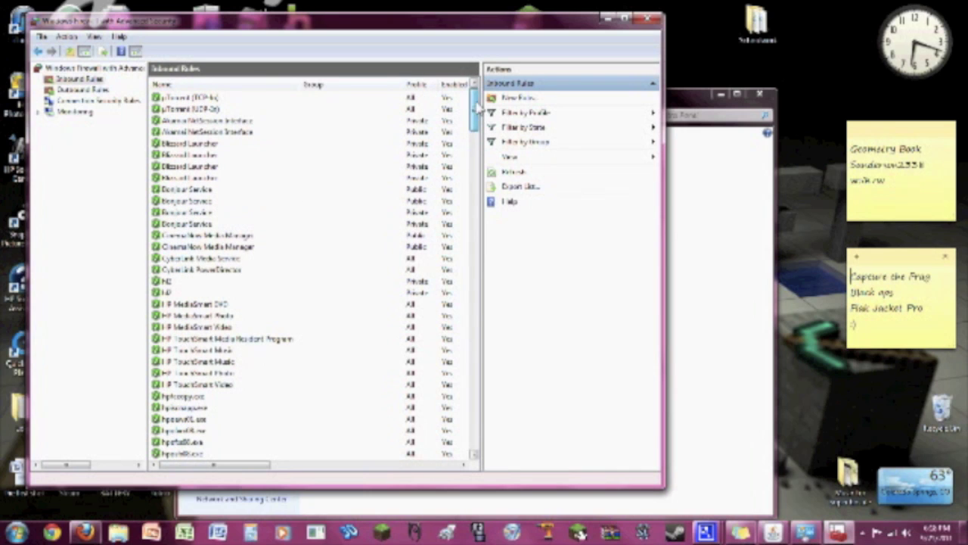
pyautogui.click(72, 89)
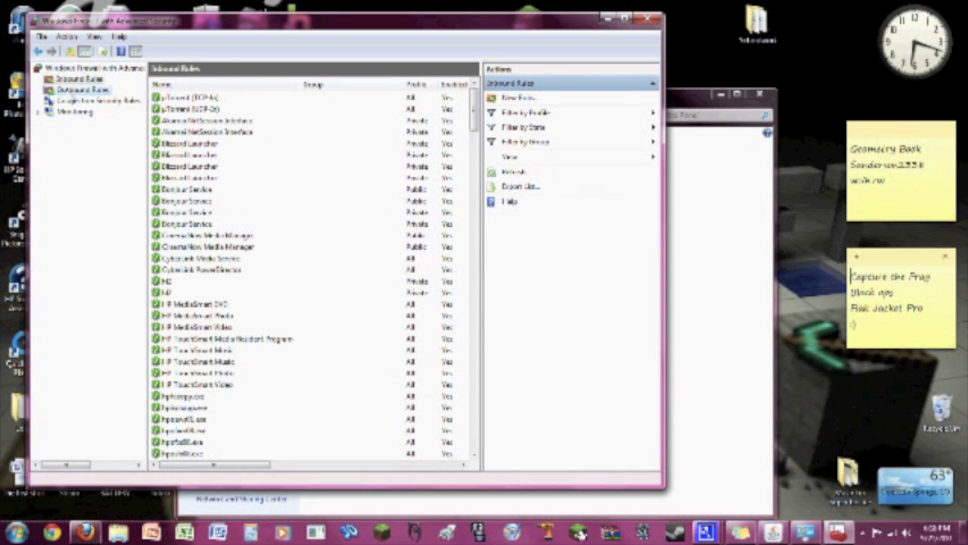
pyautogui.click(68, 78)
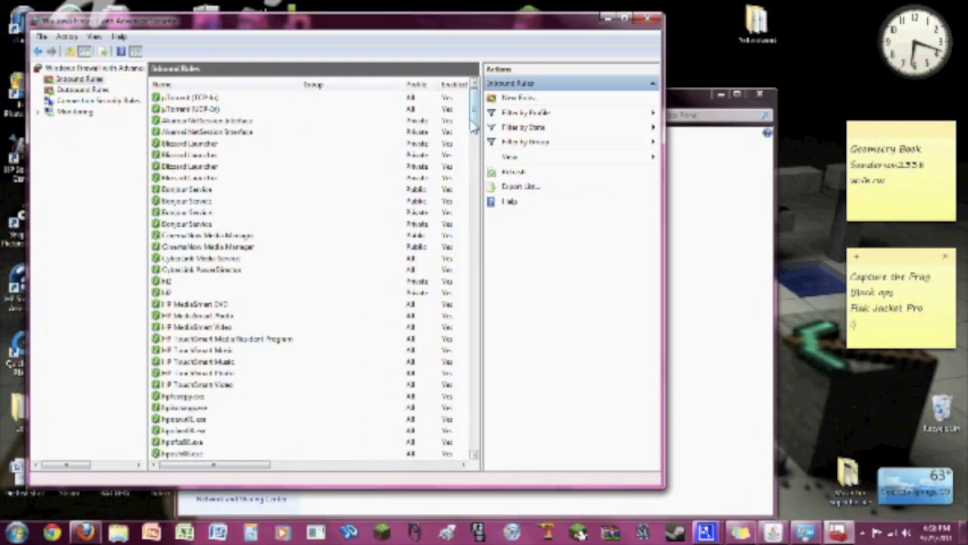
pyautogui.moveTo(473, 119)
pyautogui.mouseDown()
pyautogui.moveTo(503, 469)
pyautogui.moveTo(491, 384)
pyautogui.moveTo(488, 159)
pyautogui.moveTo(475, 113)
pyautogui.mouseUp()
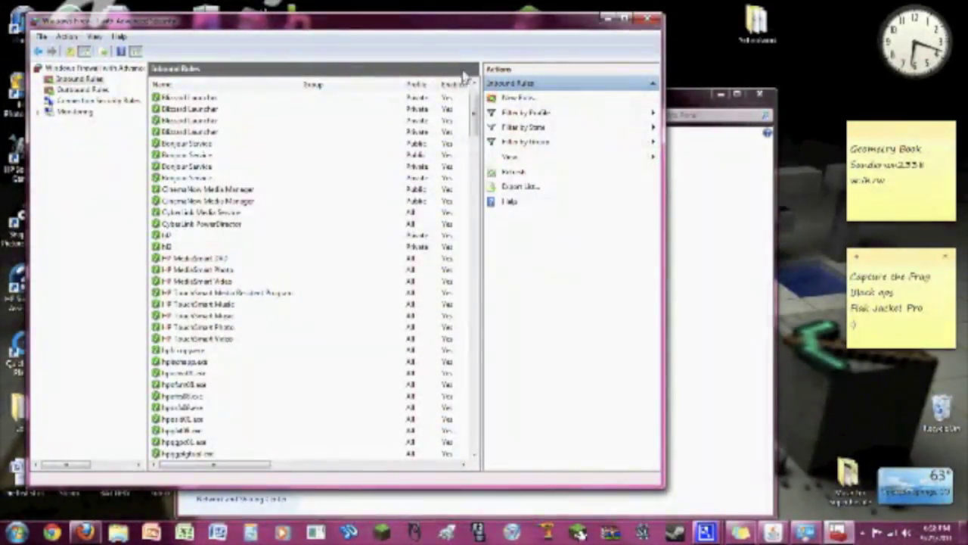
pyautogui.moveTo(475, 114); pyautogui.dragTo(474, 184)
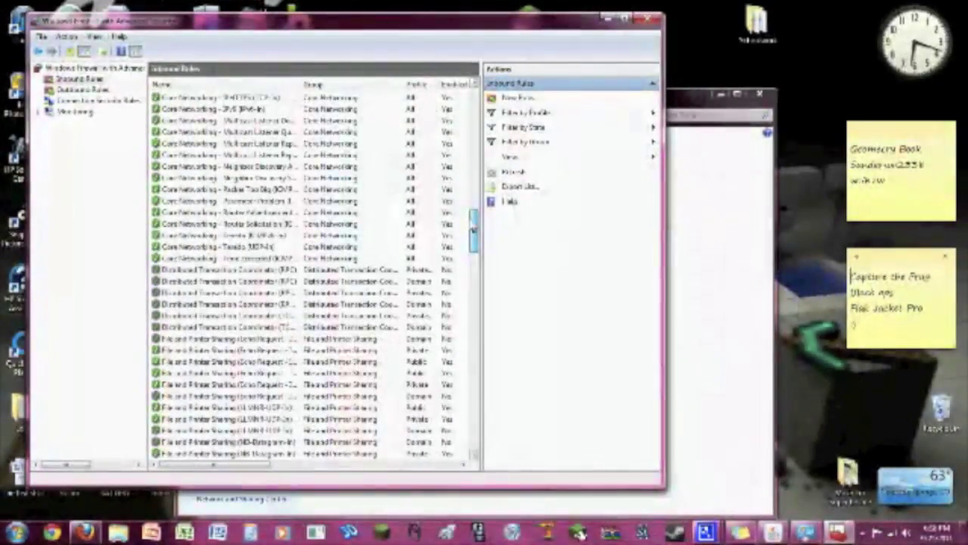
pyautogui.moveTo(473, 231); pyautogui.dragTo(476, 112)
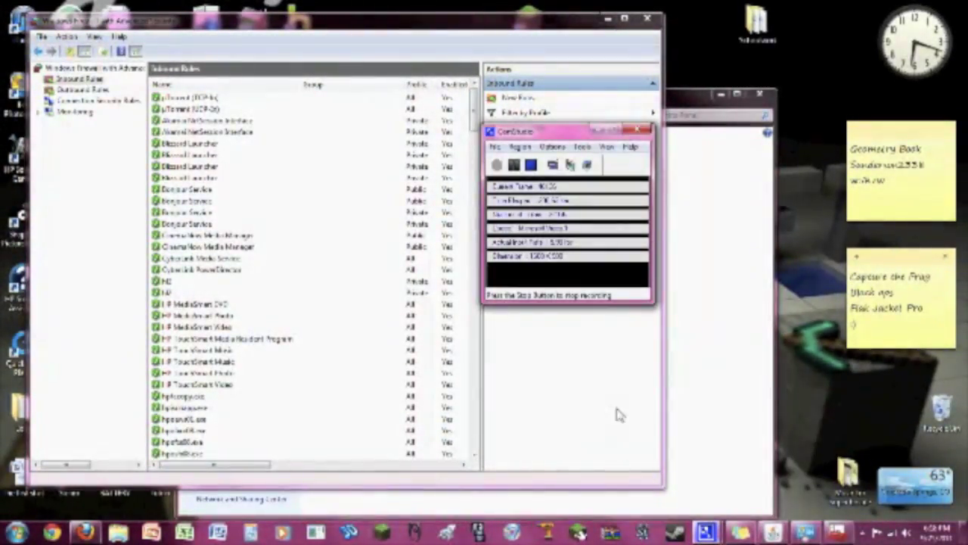
pyautogui.moveTo(475, 109); pyautogui.dragTo(489, 170)
# Disable the two Java(TM) Platform SE binary inbound rules, then switch to the Minecraft server console
pyautogui.click(232, 236)
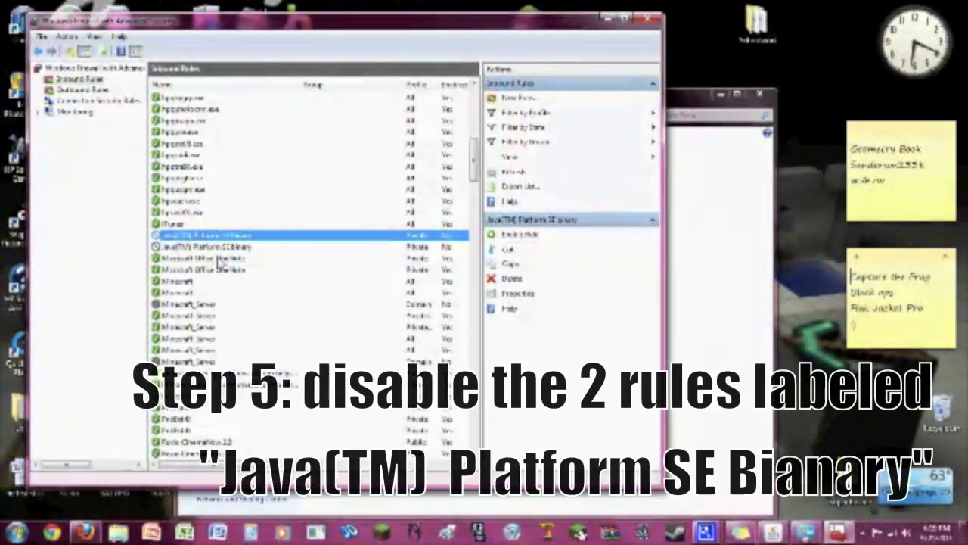
pyautogui.click(241, 247)
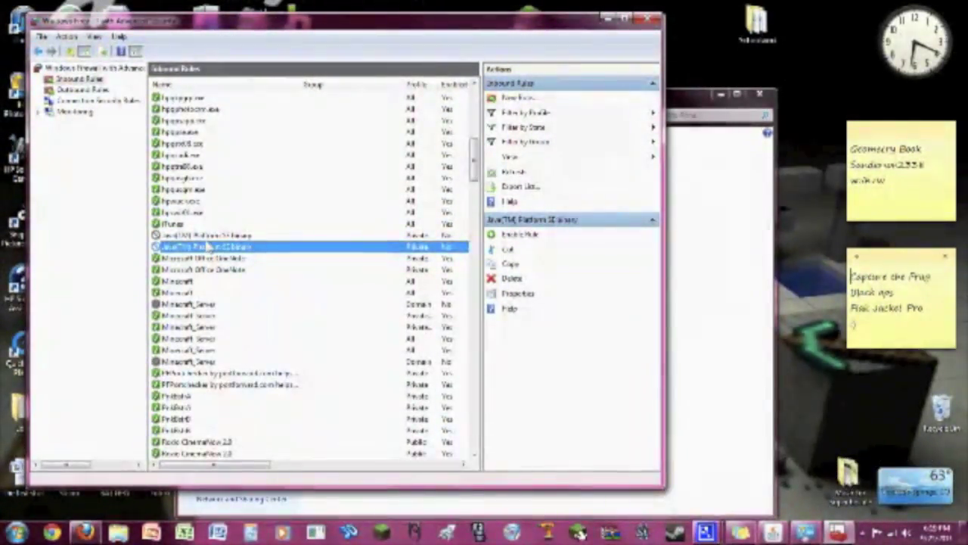
pyautogui.click(204, 239)
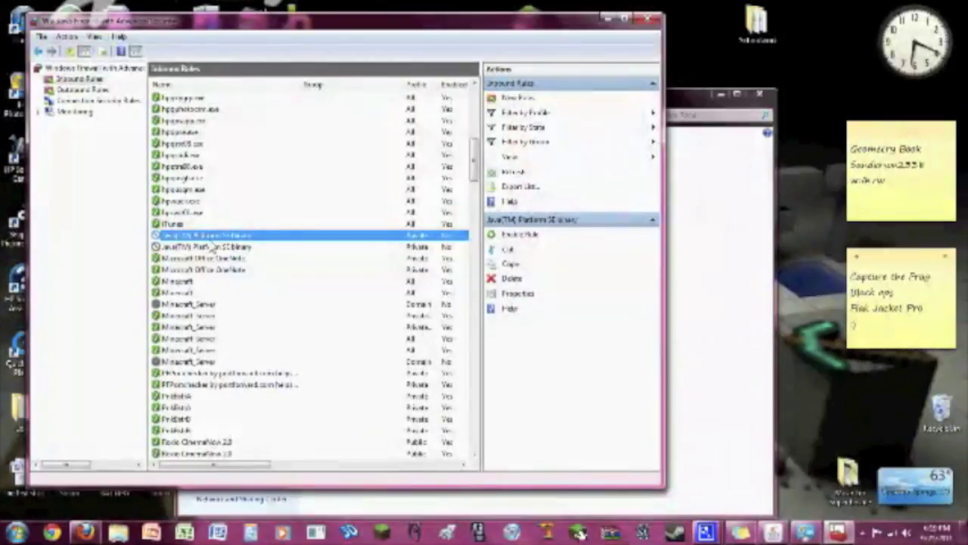
pyautogui.click(212, 248)
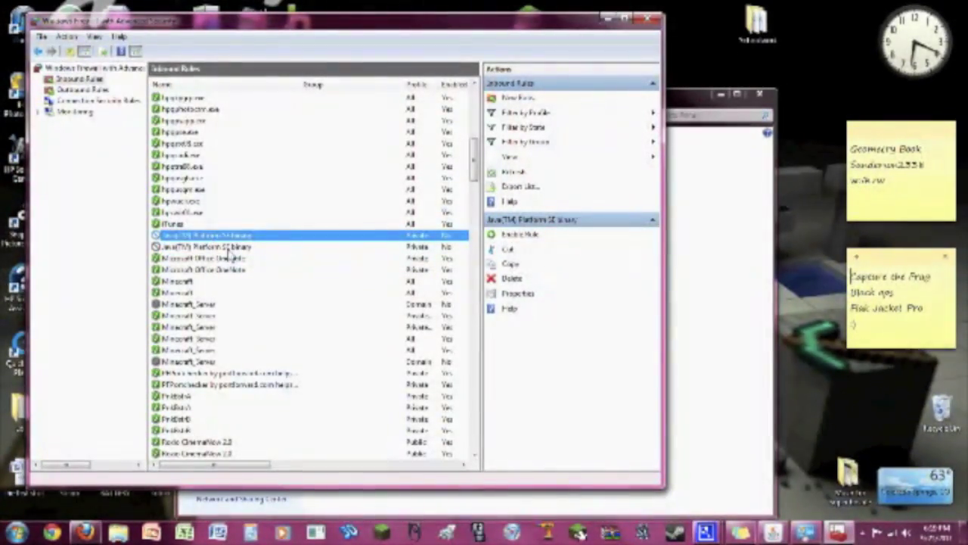
pyautogui.click(772, 533)
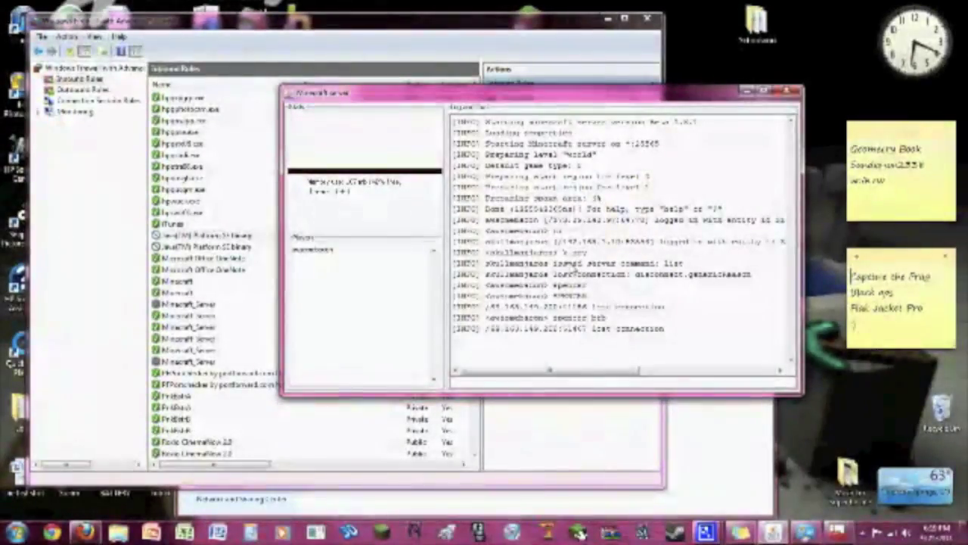
# Bring the Windows Firewall with Advanced Security window back in front of the server console
pyautogui.click(520, 401)
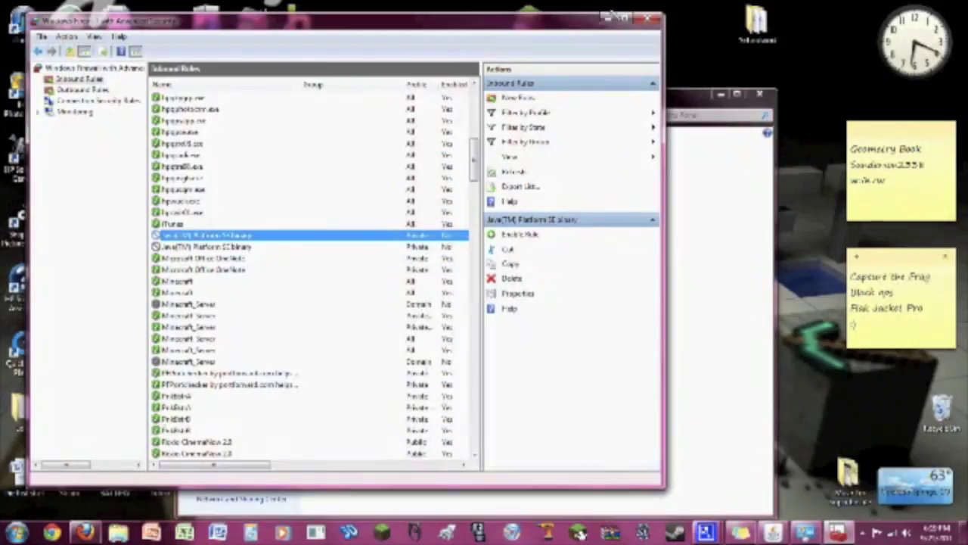
# Close the advanced firewall window with Alt+F4, then close the Control Panel firewall page
pyautogui.hotkey('alt', 'F4')
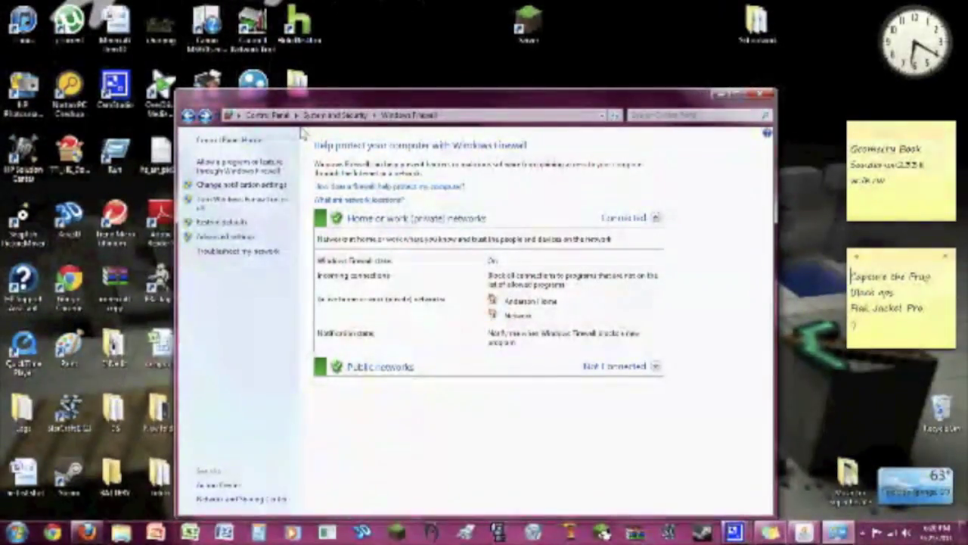
pyautogui.click(764, 96)
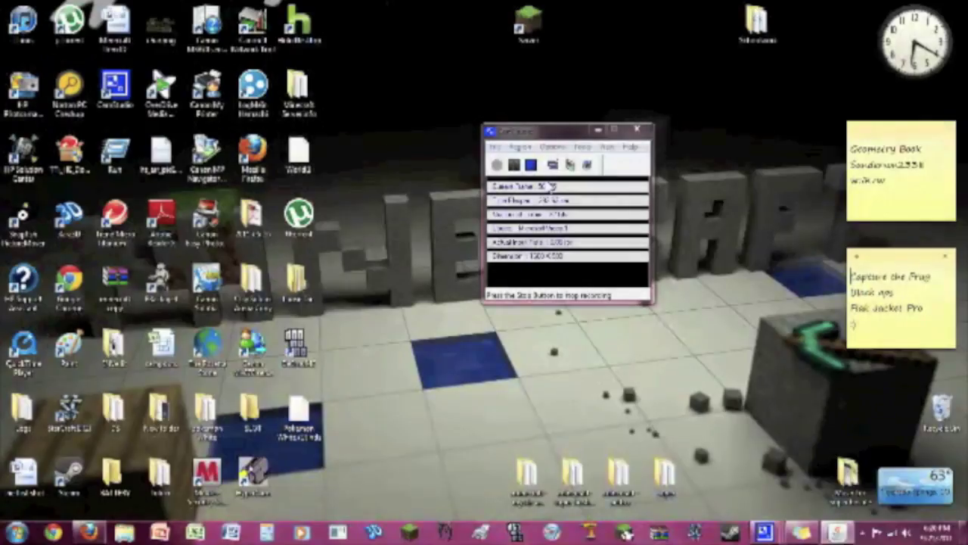